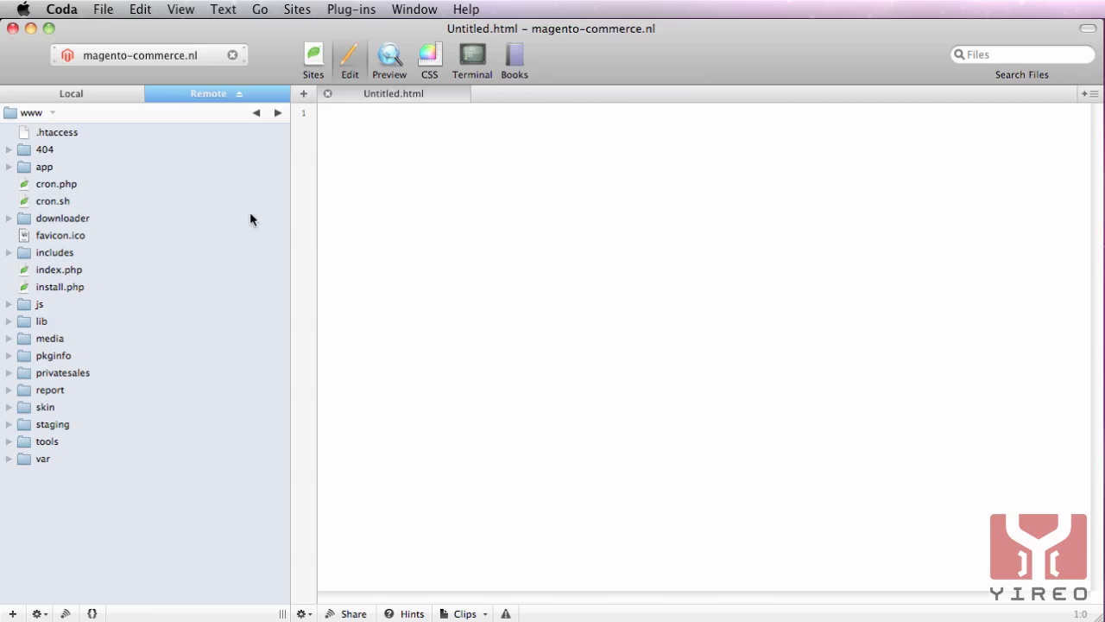
Open top.phtml from app/design/frontend/enterprise/default/template/catalog/navigation in the Remote file tree.
left_click(9, 167)
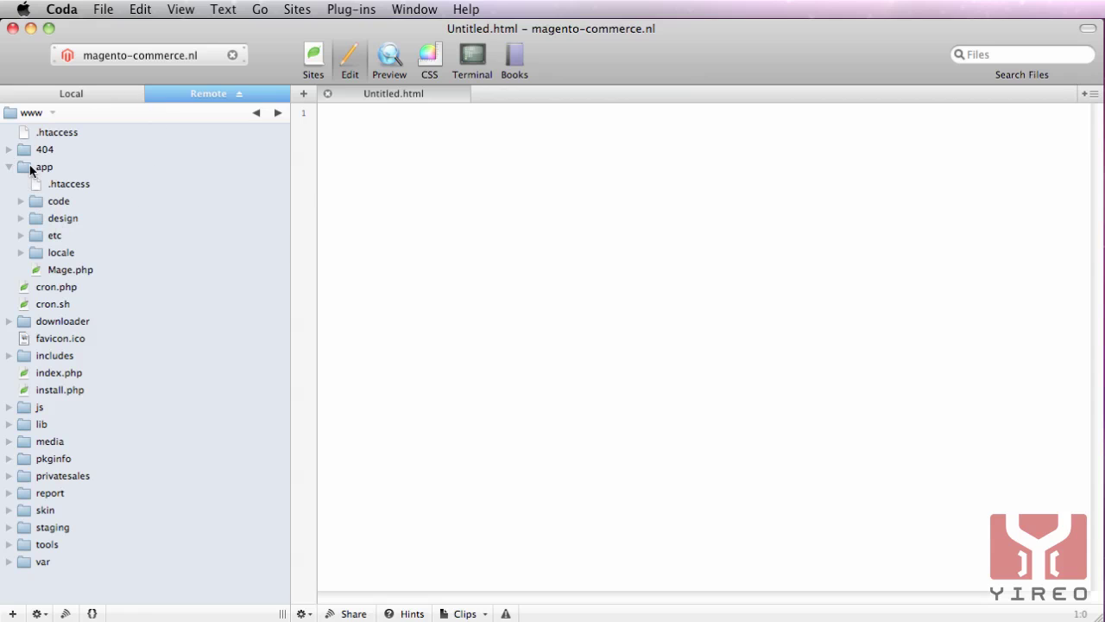
left_click(19, 218)
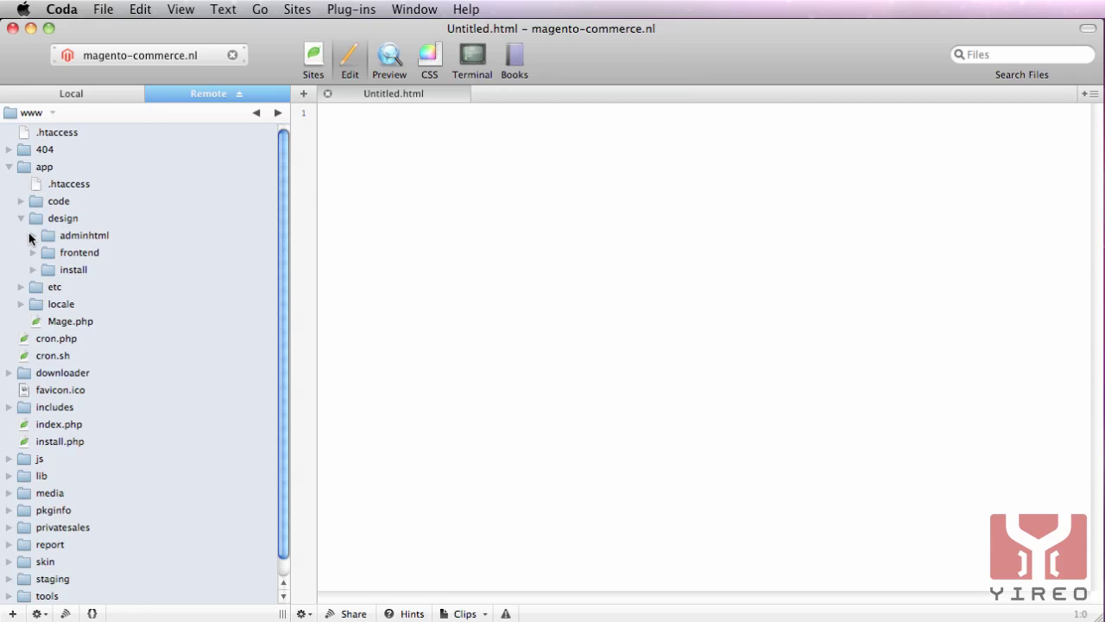
left_click(33, 253)
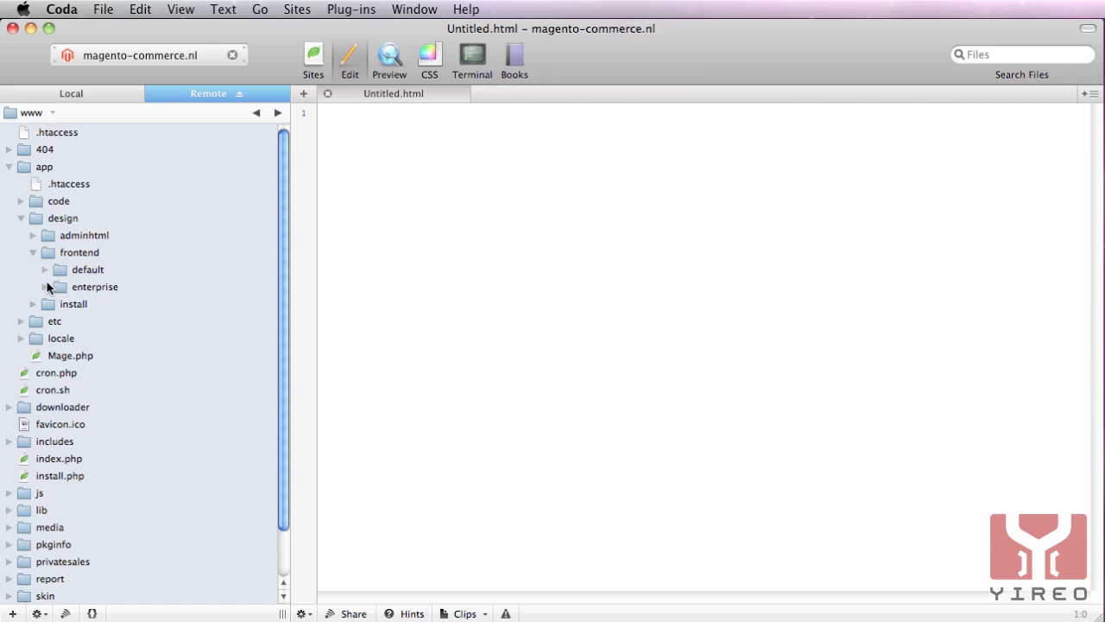
left_click(45, 287)
left_click(57, 322)
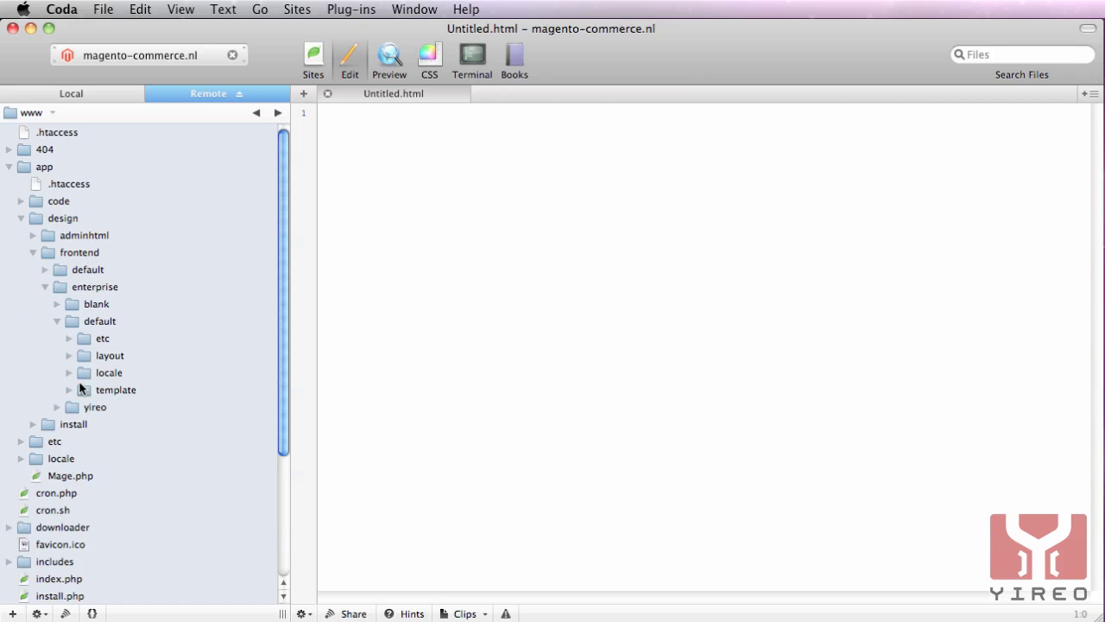
left_click(69, 389)
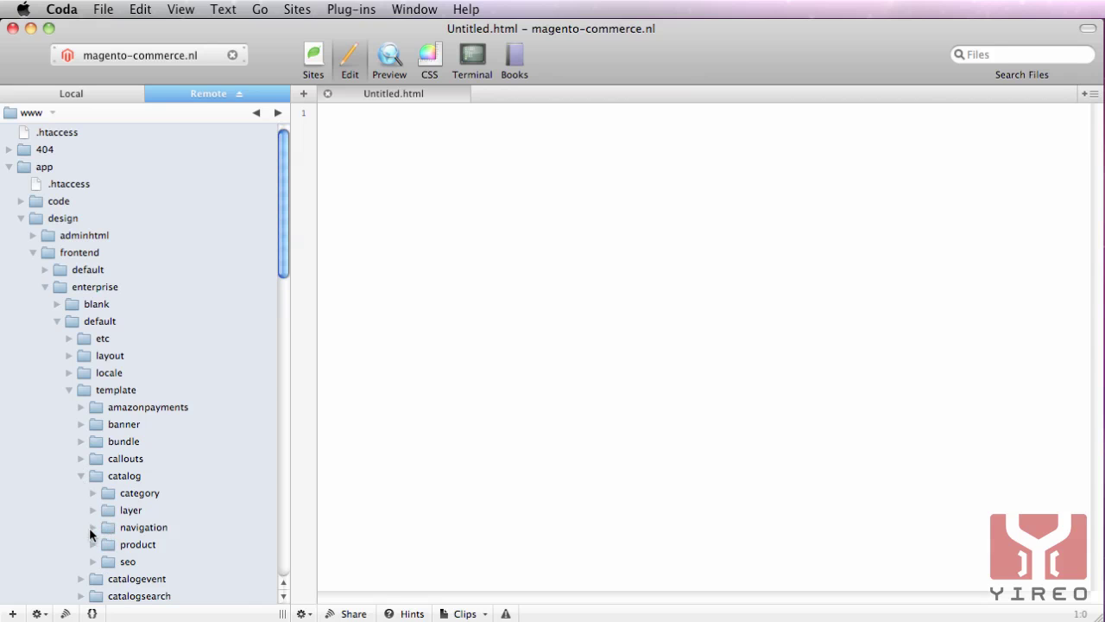
left_click(93, 527)
double_click(151, 563)
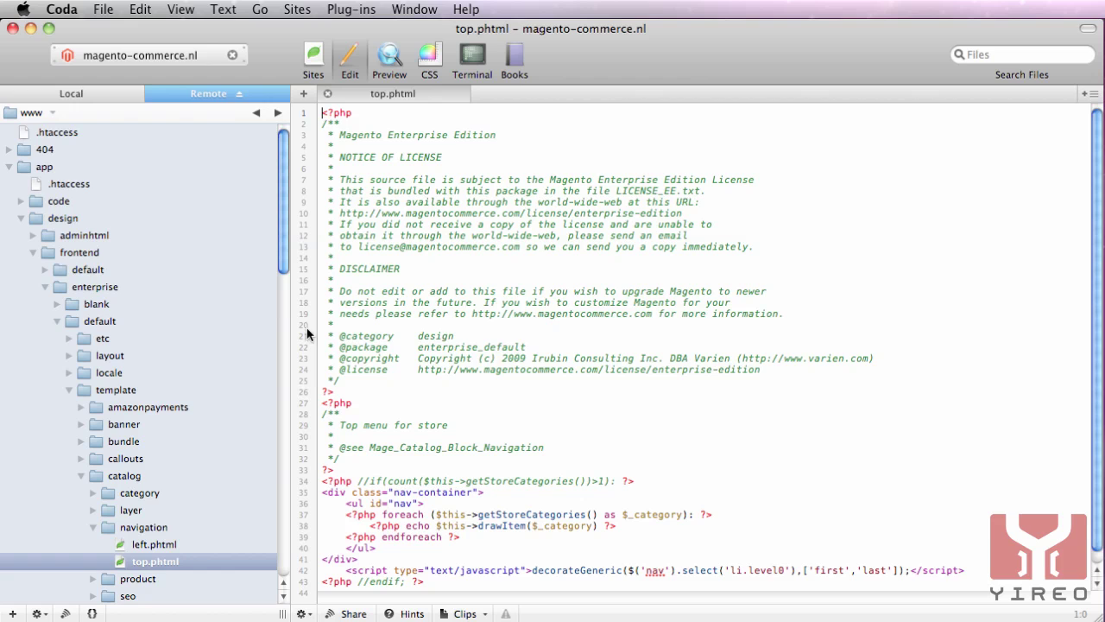
Create a folder named catalog inside the yireo theme's template folder.
left_click_drag(284, 262, 275, 499)
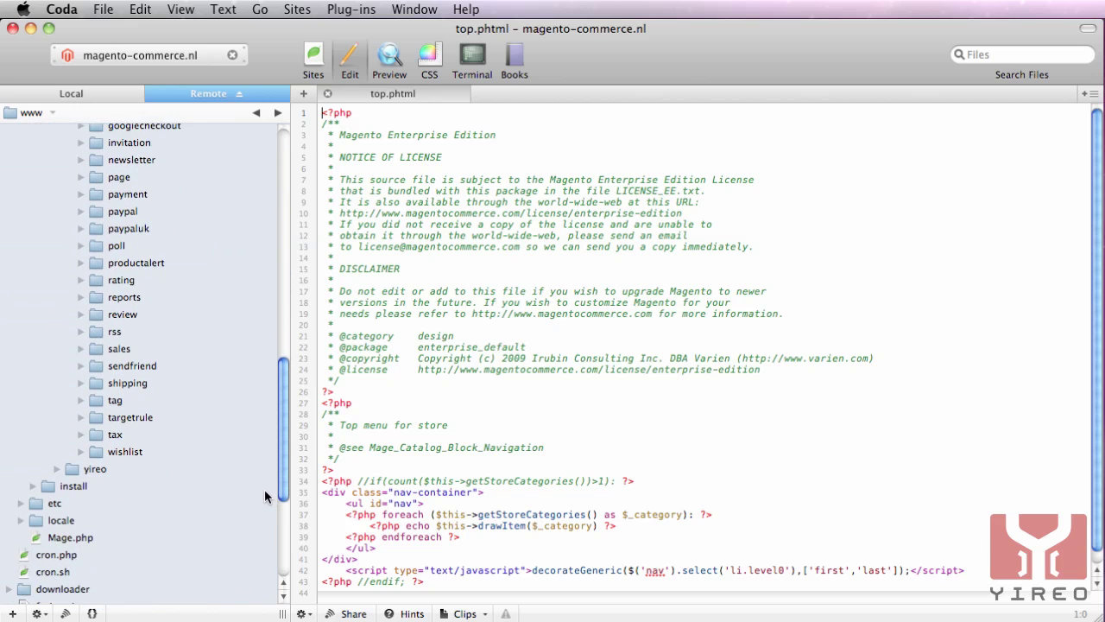
left_click(56, 467)
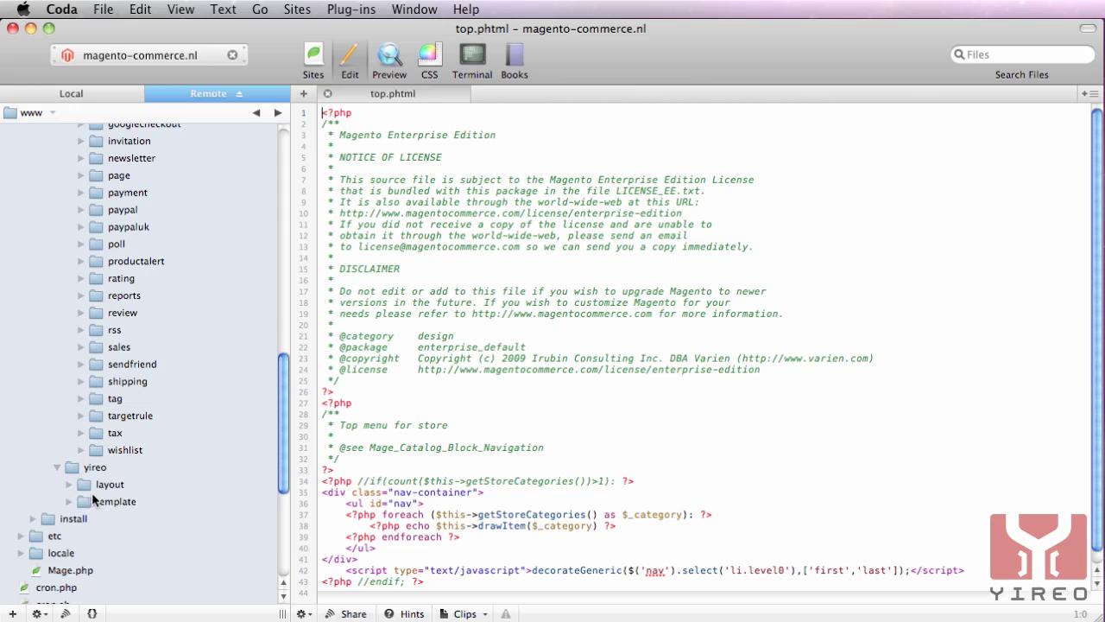
left_click(69, 502)
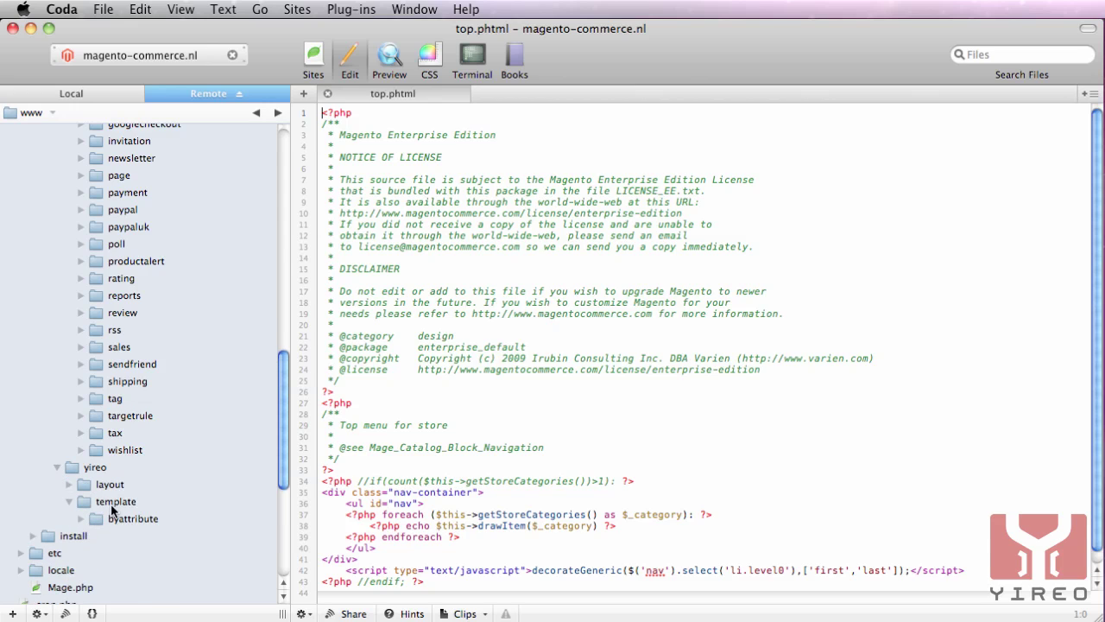
right_click(110, 504)
left_click(150, 546)
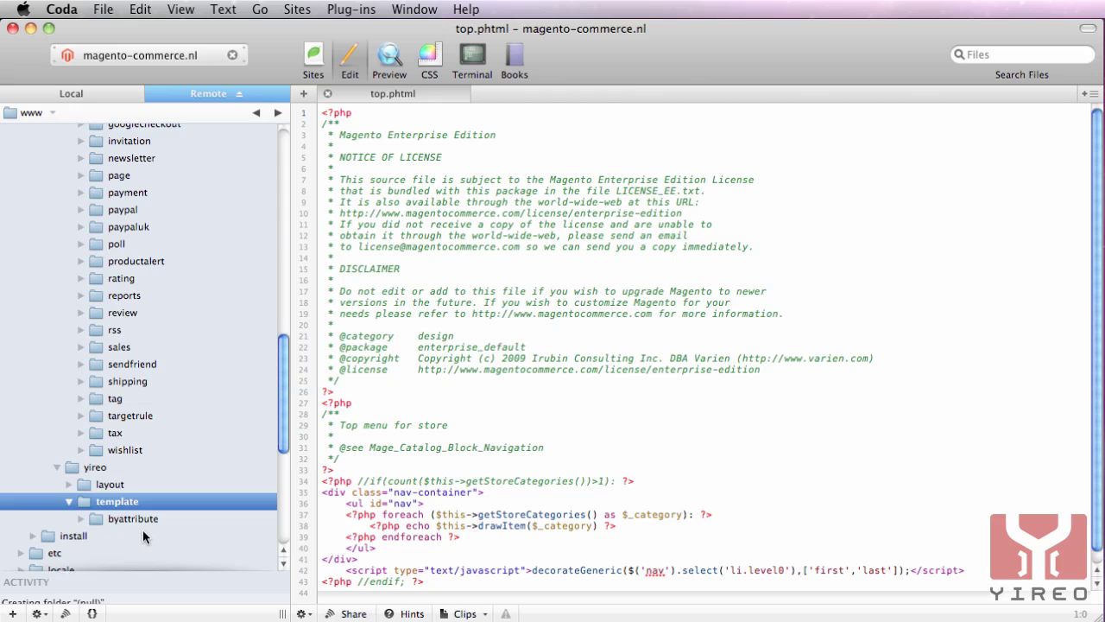
type("cat")
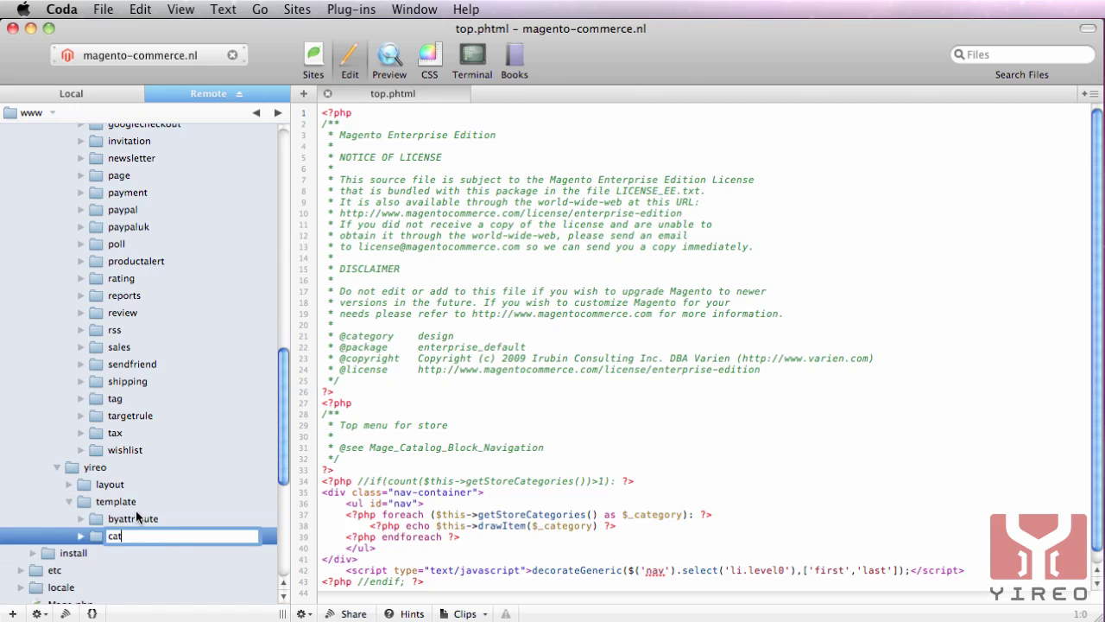
type("alog")
key("Return")
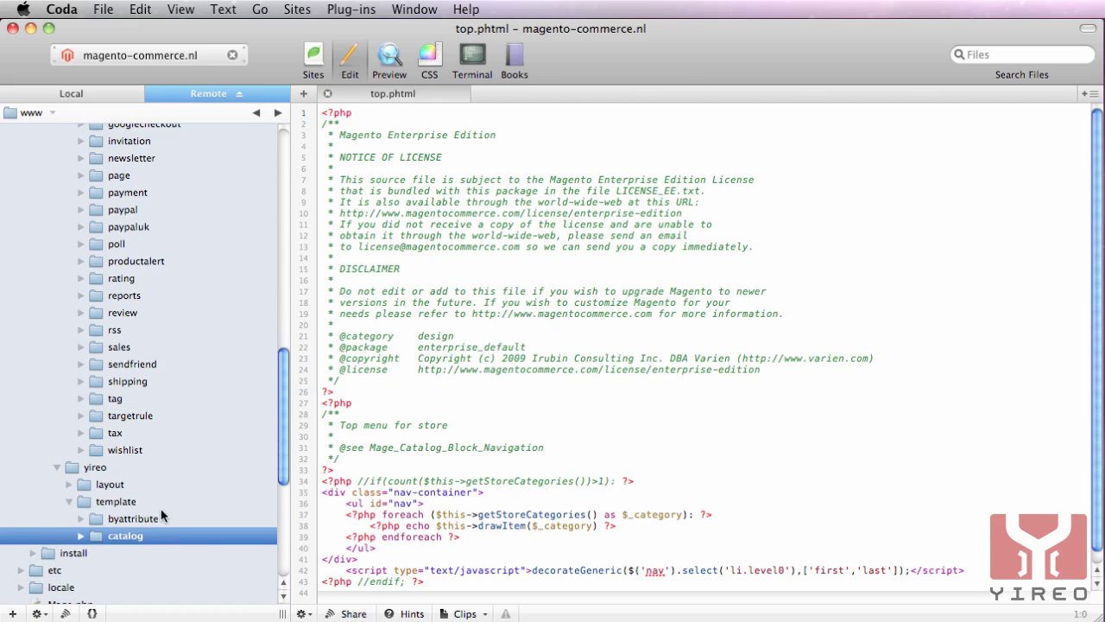
Create a navigation folder inside the new catalog folder.
right_click(126, 537)
left_click(155, 587)
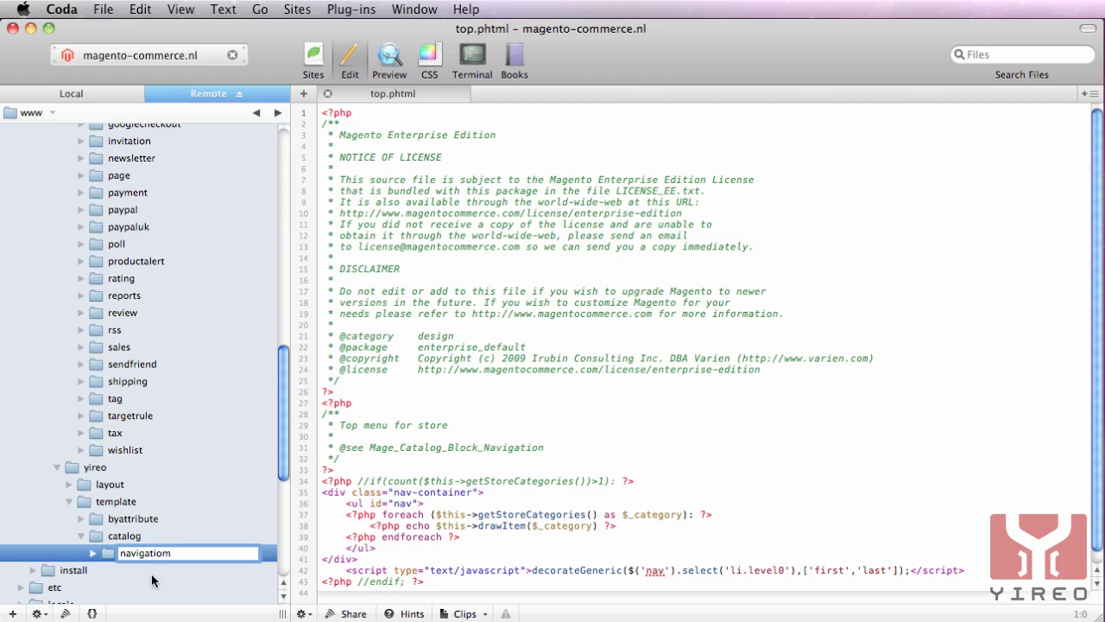
type("n")
key("Return")
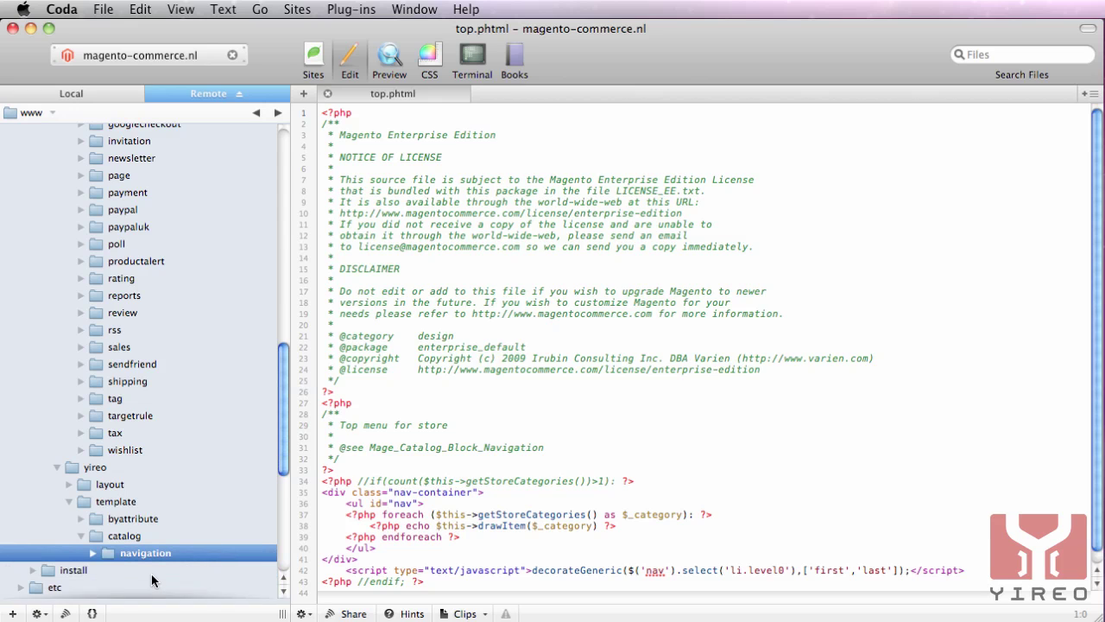
scroll(287, 404, "up", 1)
Copy top.phtml into yireo/template/catalog/navigation and open the copy.
left_click_drag(286, 403, 287, 257)
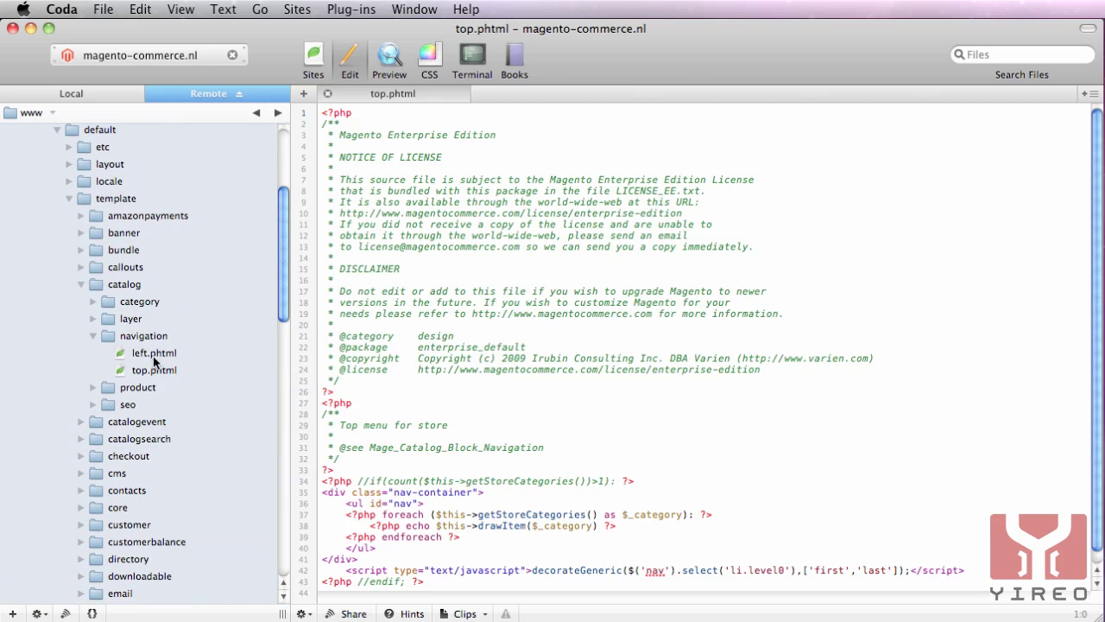
mouse_move(154, 370)
left_mouse_down()
mouse_move(145, 391)
mouse_move(156, 600)
mouse_move(138, 526)
left_mouse_up()
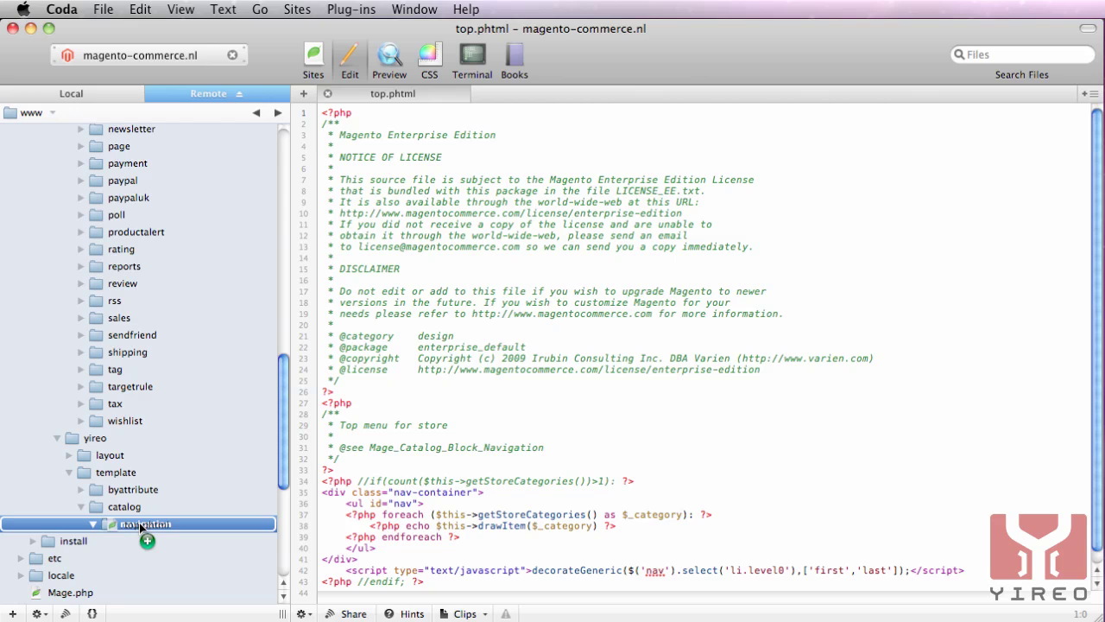
left_click_drag(141, 522, 142, 522)
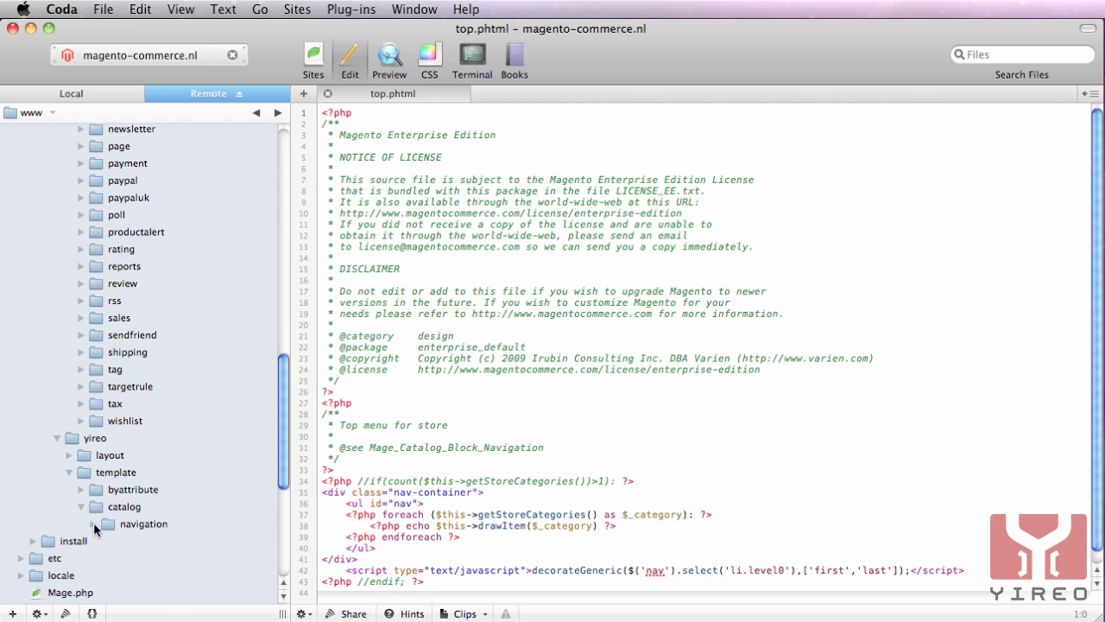
left_click(94, 523)
left_click(132, 540)
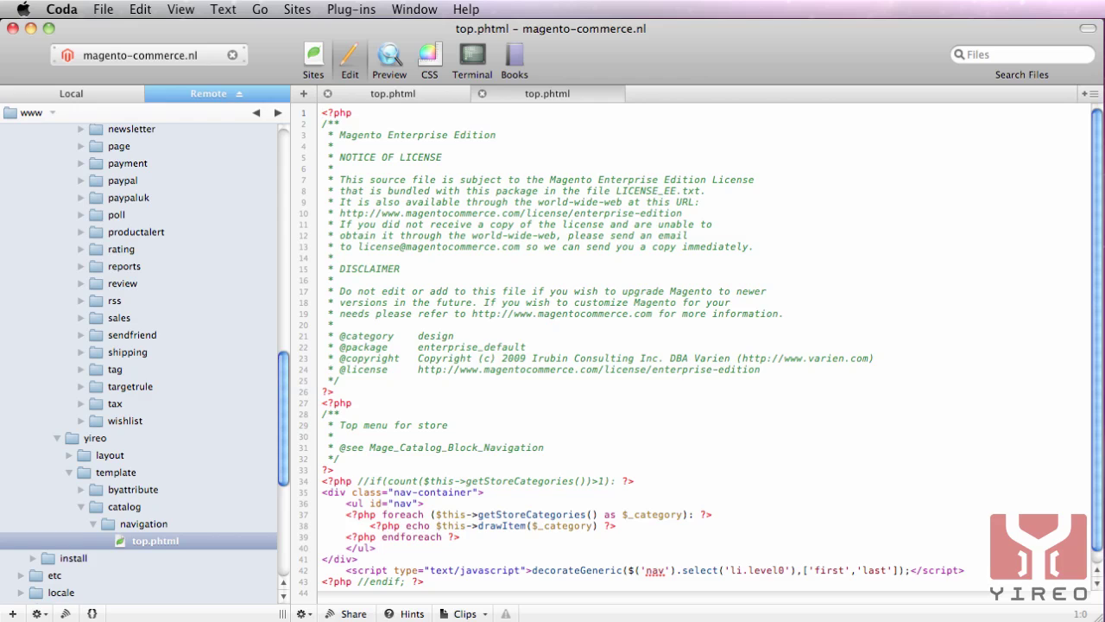
Paste the echo of the 'menu' CMS block after the endforeach line, save, and return to Firefox.
key("super+Tab")
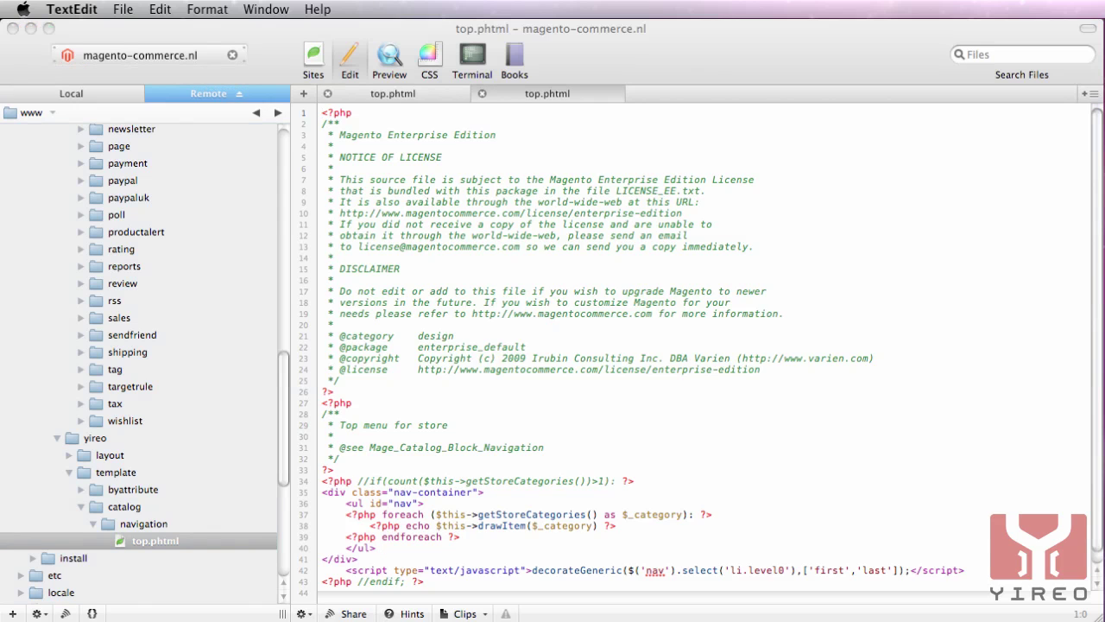
left_click(395, 551)
left_click(476, 536)
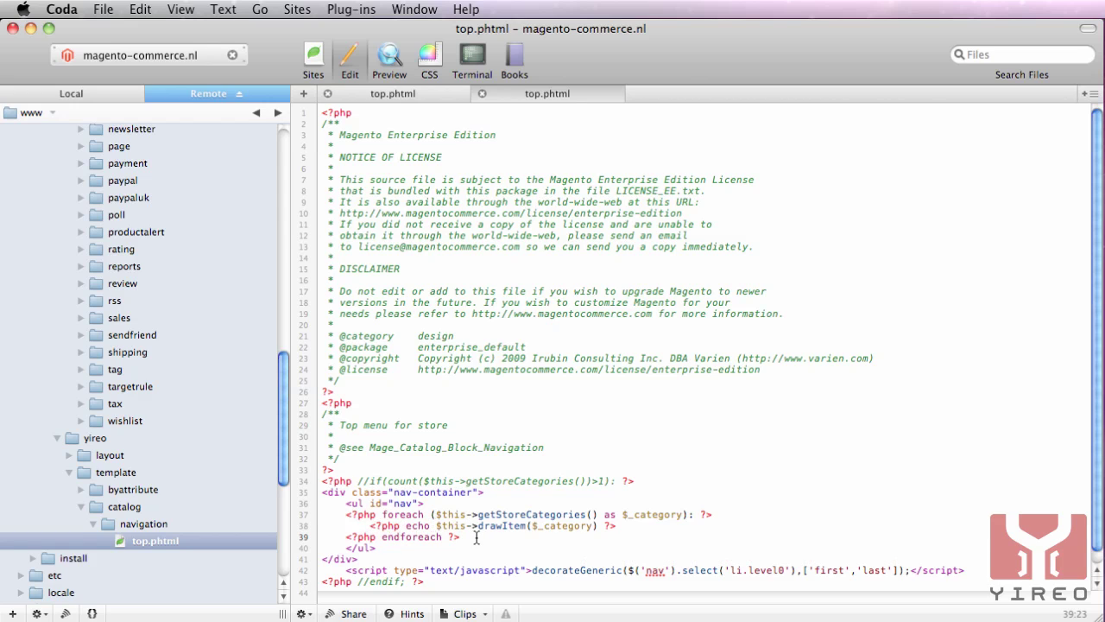
key("Return")
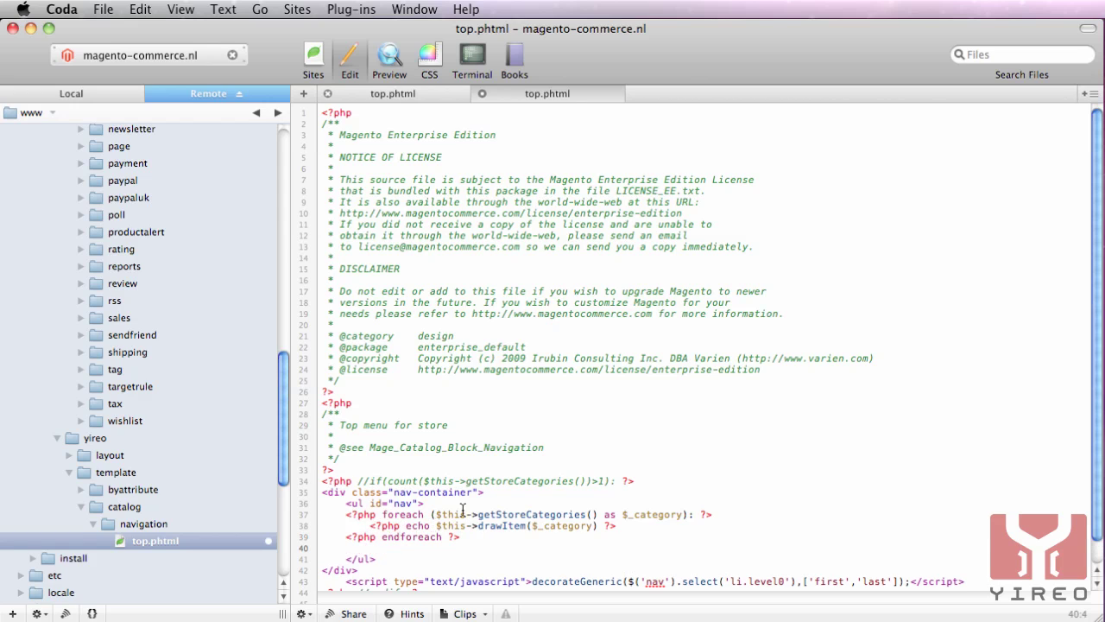
type("<?php echo $this->getLayout()->createBlock('cms/block')->setBlockId('menu')->toHtml(); ?>")
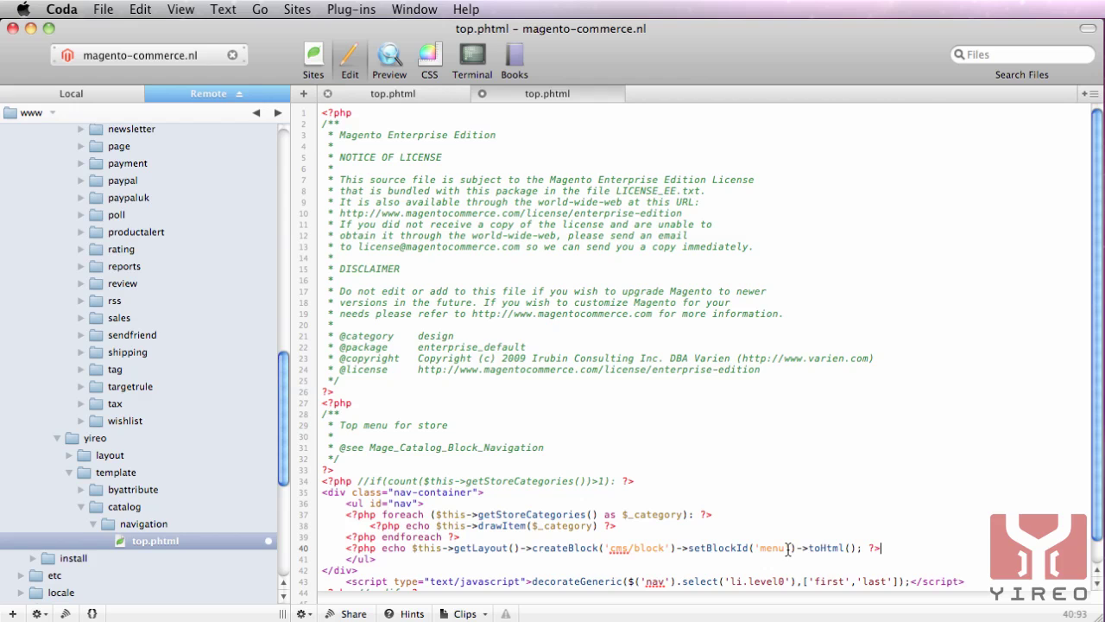
key("super+s")
key("super+Tab")
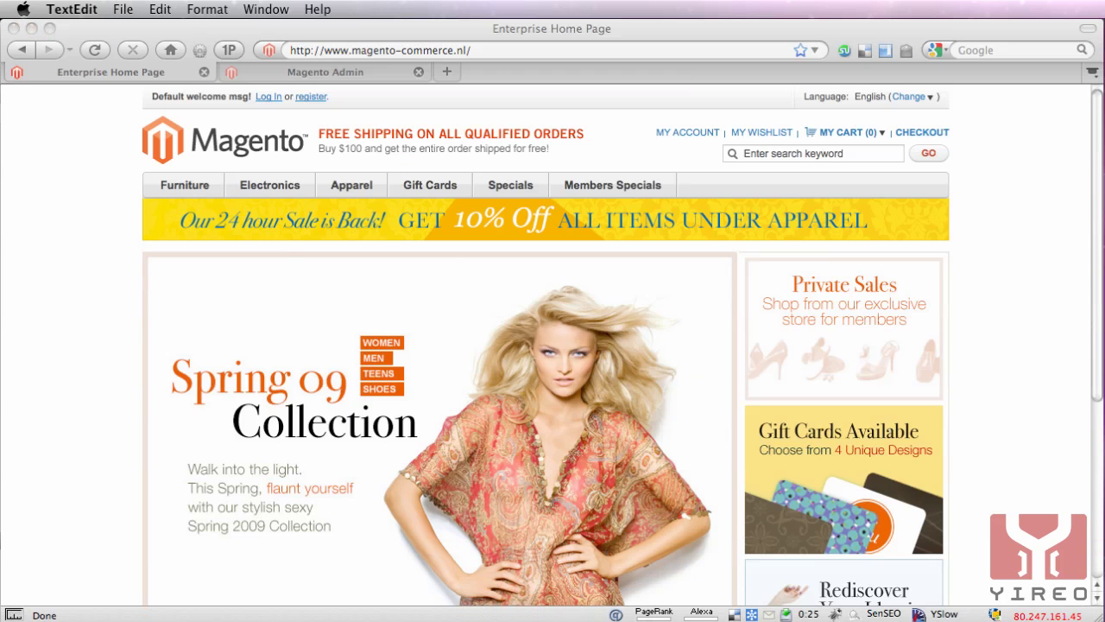
Start a new static block titled Menu with identifier menu.
left_click(331, 70)
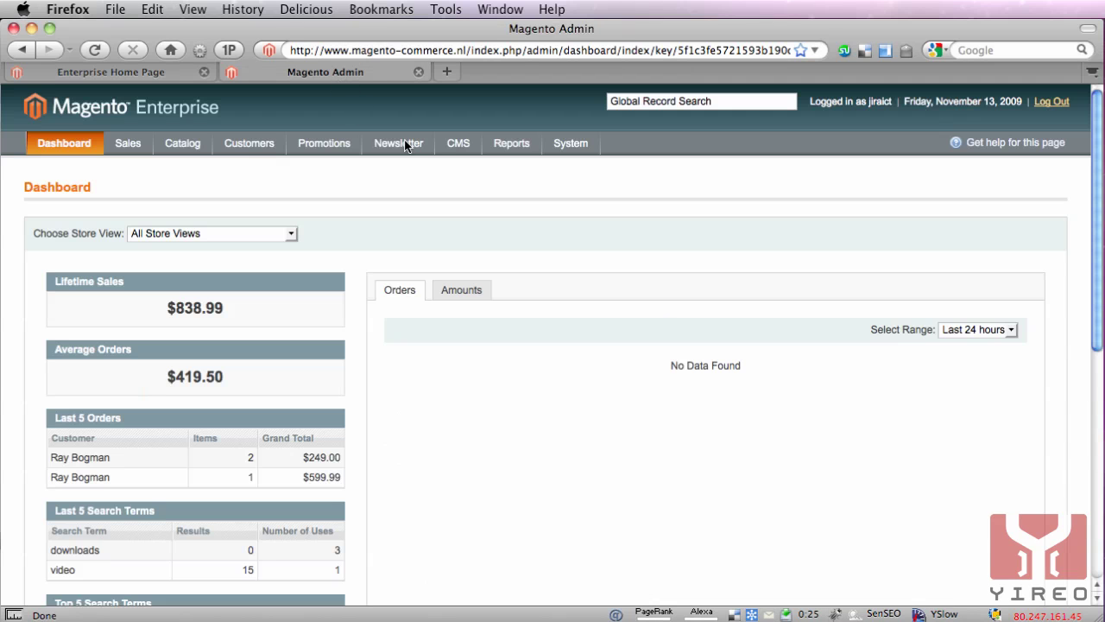
mouse_move(458, 143)
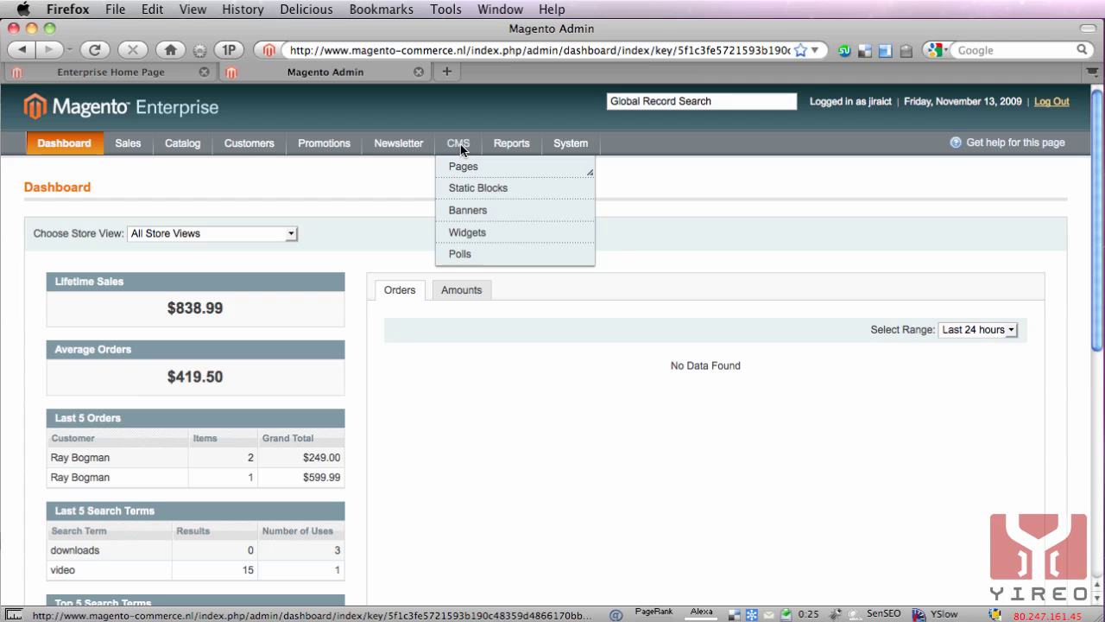
left_click(469, 190)
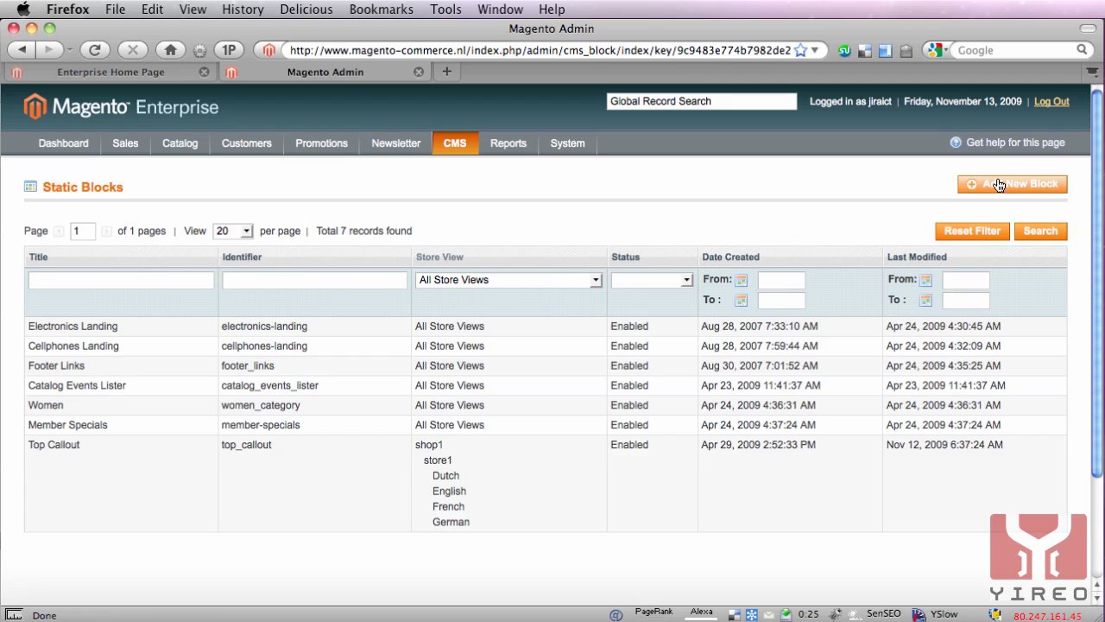
left_click(997, 186)
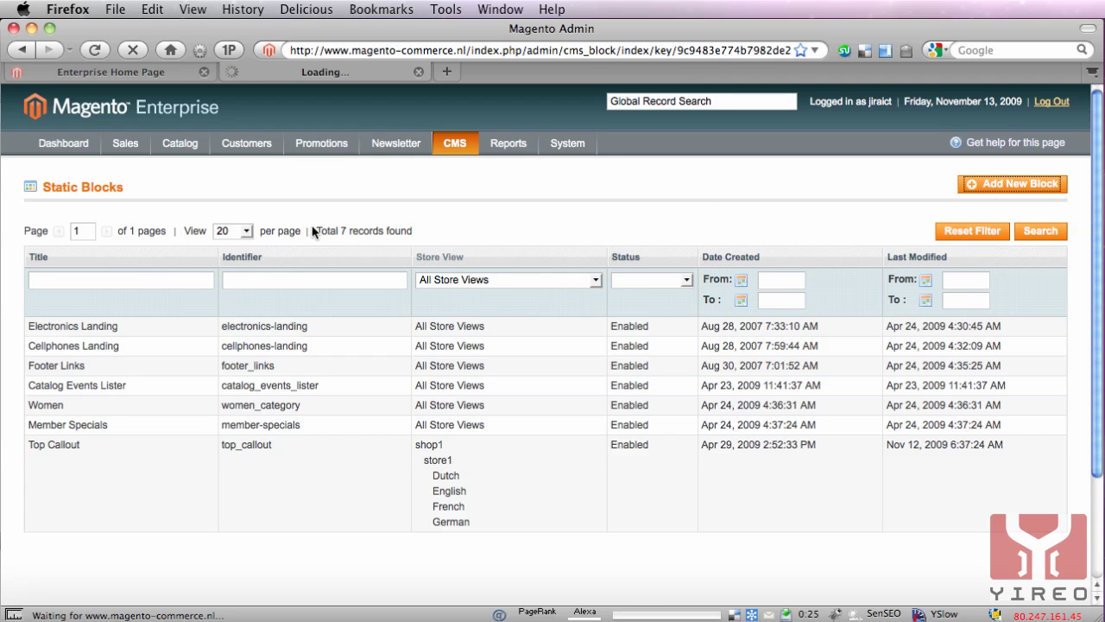
left_click(227, 259)
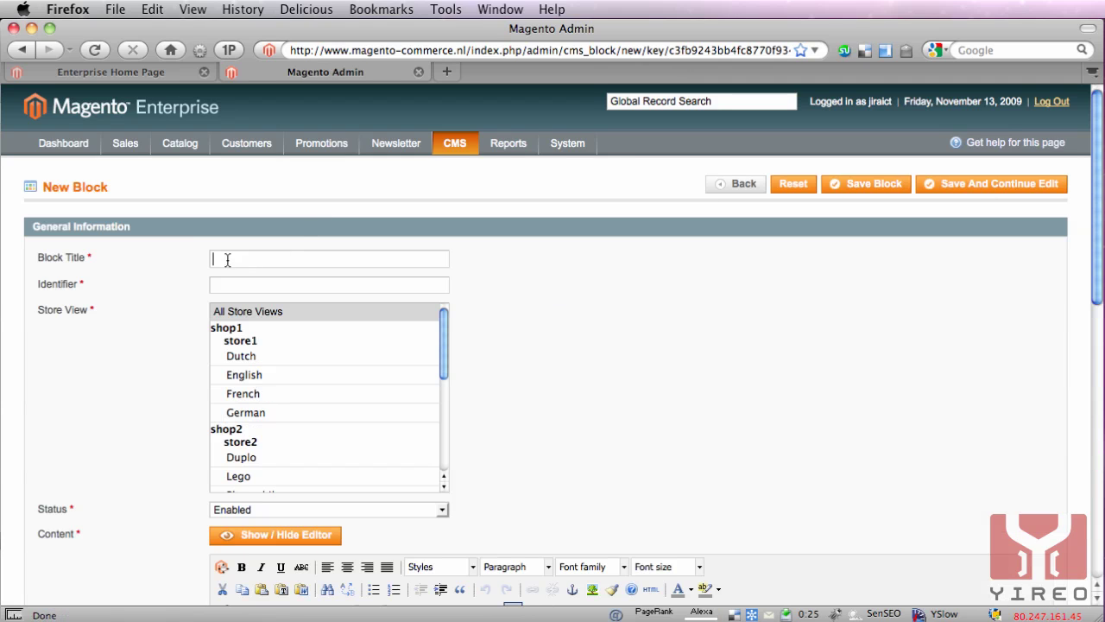
type("Menu")
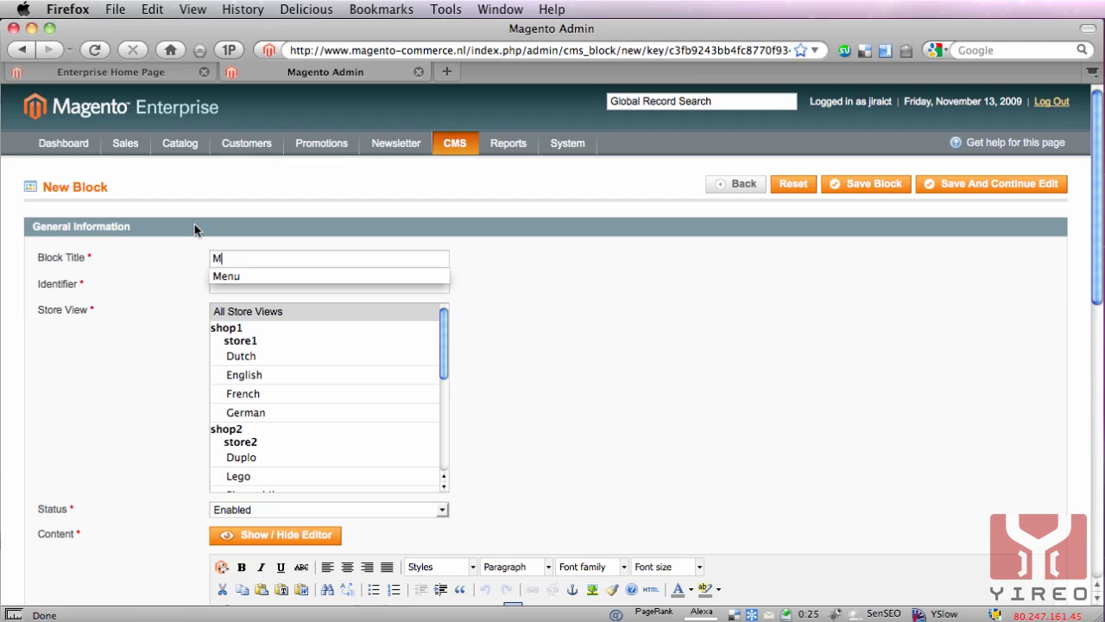
key("Tab")
type("m")
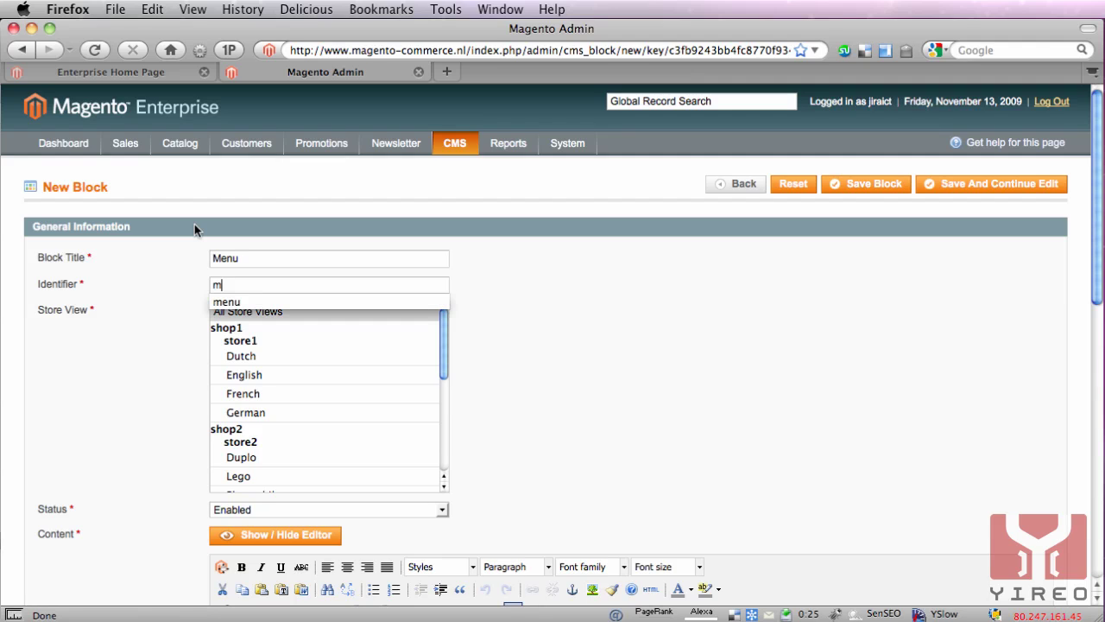
type("enu")
Enter the Customer Service list-item link as plain HTML content and save the block.
left_click(526, 245)
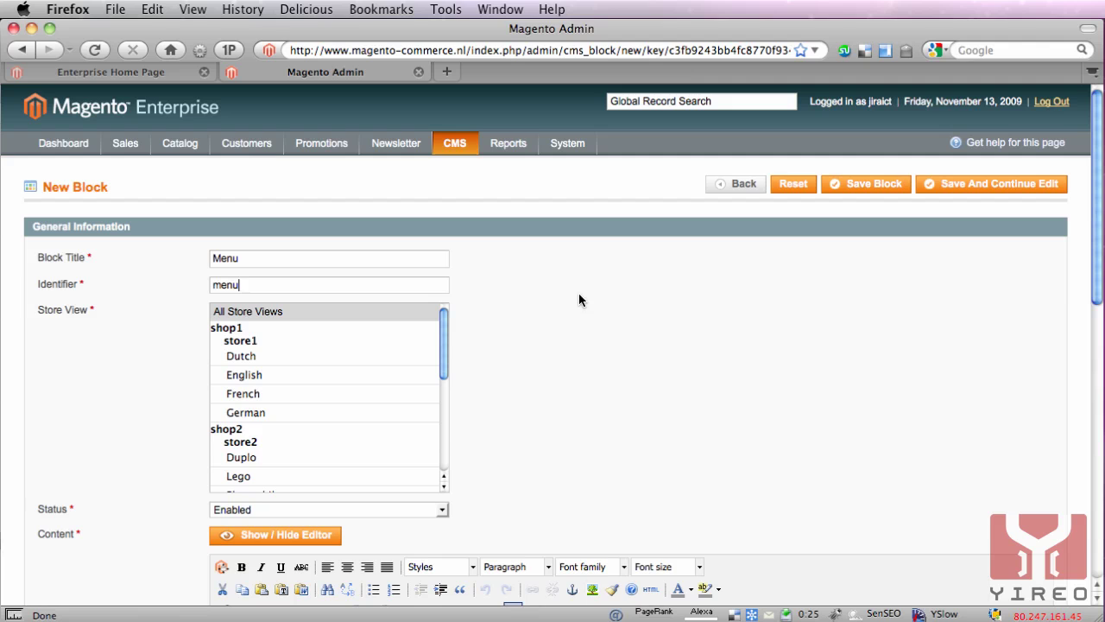
left_click_drag(1096, 302, 1066, 394)
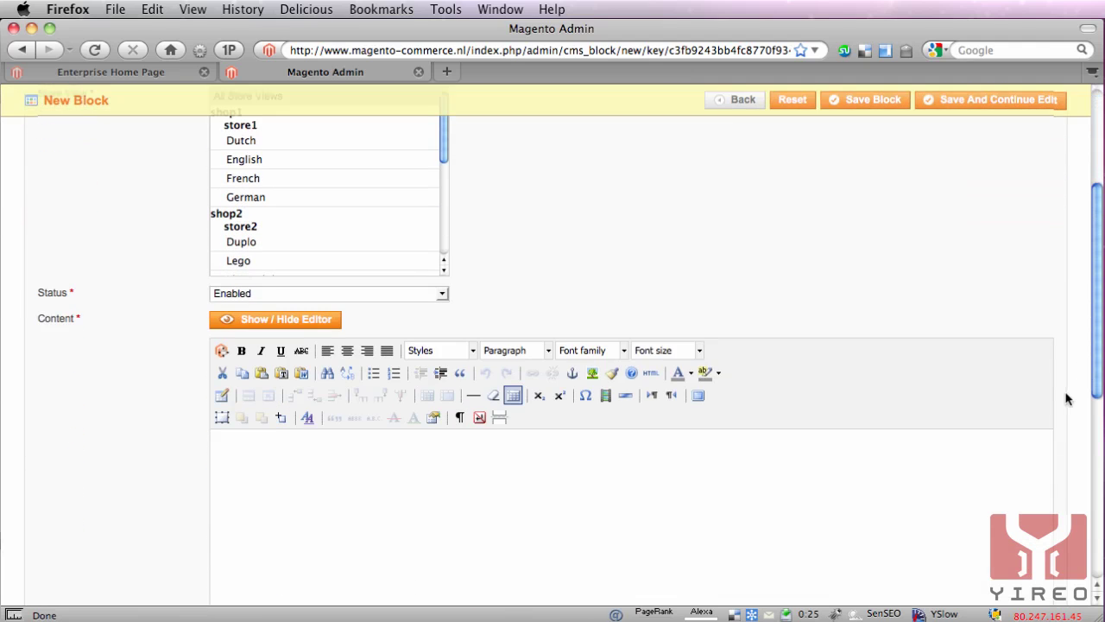
left_click(256, 310)
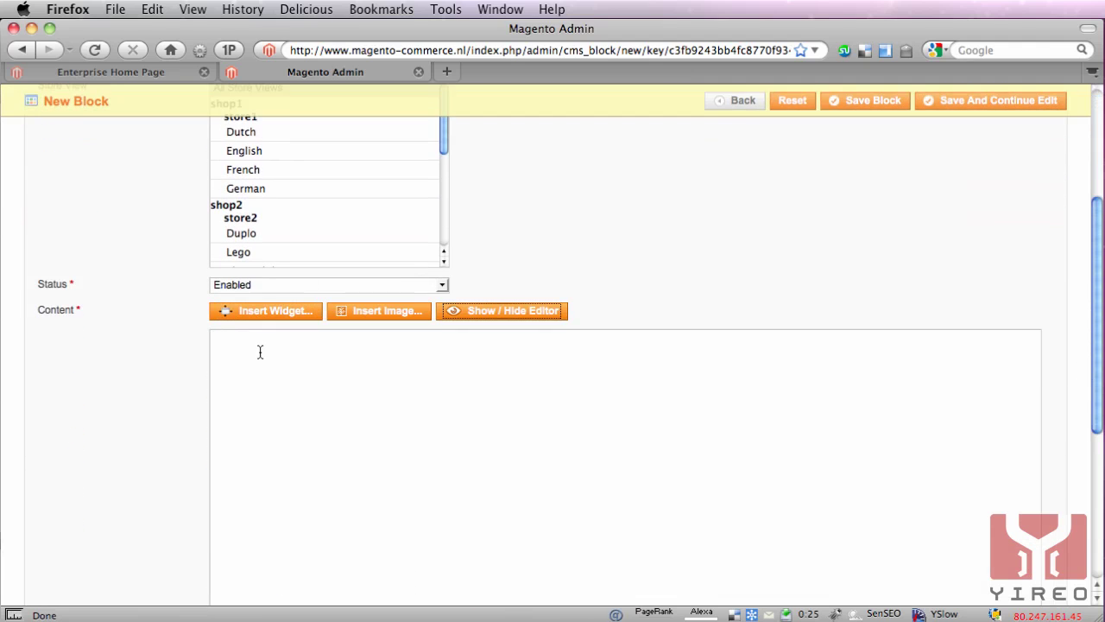
left_click(256, 354)
type("<li><a title=\"title goes here\" href=\"{{store url=\"\"}}customer-service\"><span>Customer Service</span></a></li>")
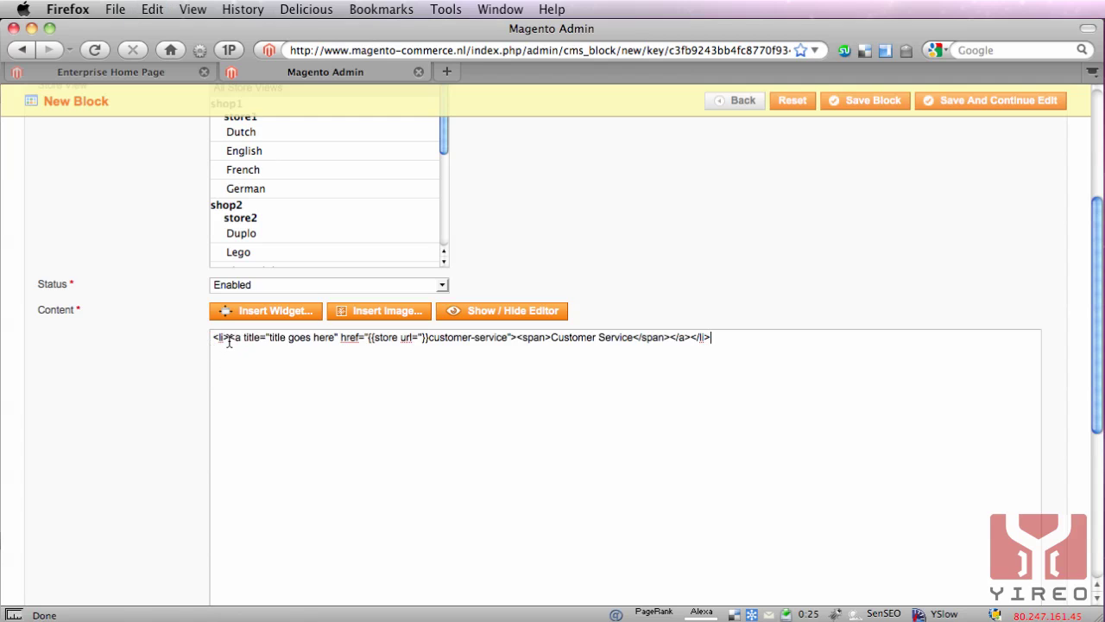
left_click(553, 339)
left_click(954, 101)
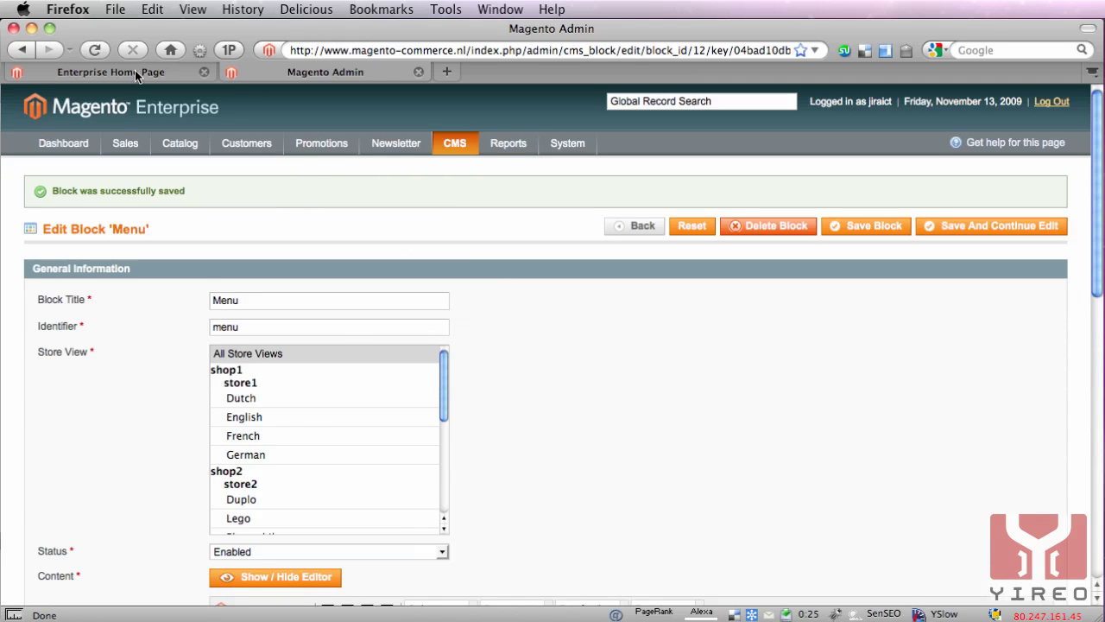
Reload the storefront to show the Customer Service menu item, then go back to the admin.
left_click(135, 71)
left_click(93, 50)
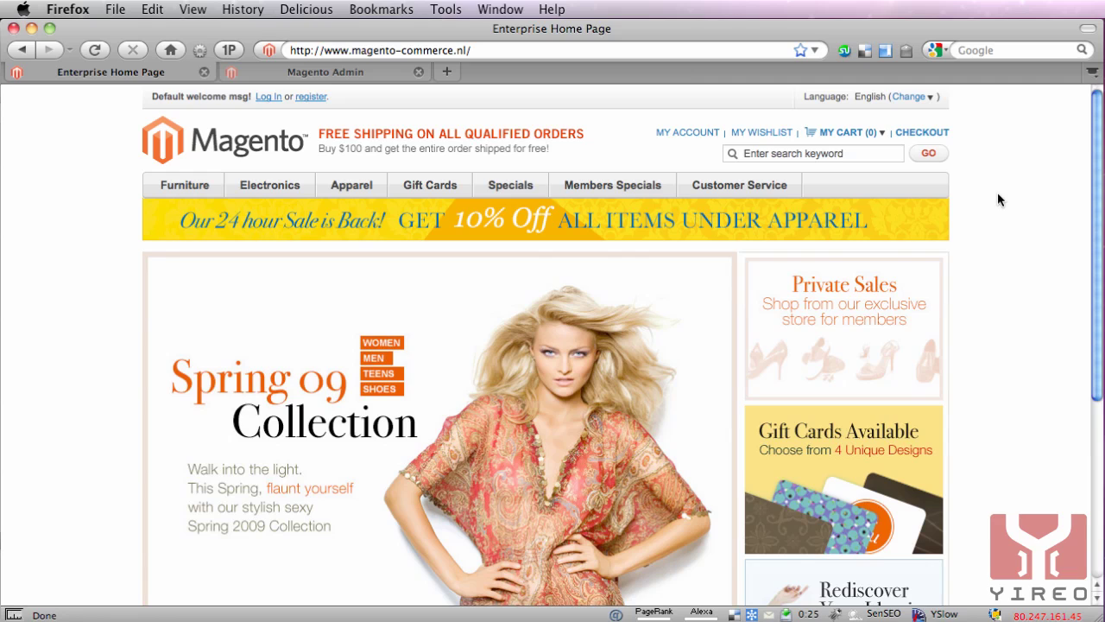
left_click(345, 72)
mouse_move(568, 143)
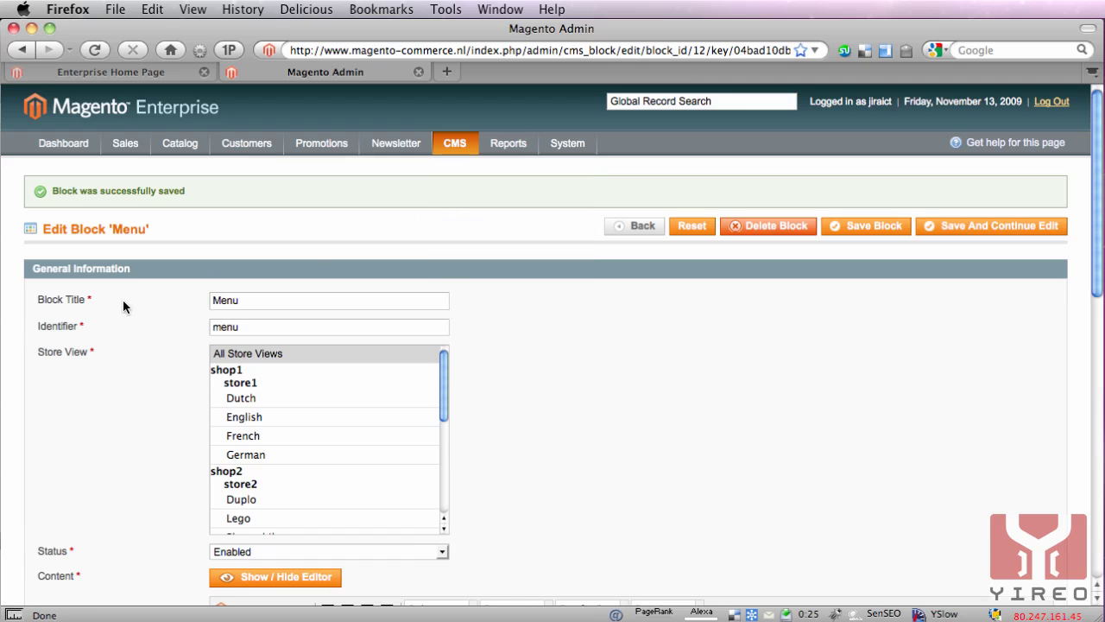
Reopen the Menu block in raw HTML and paste a second copy of the link line.
left_click(615, 228)
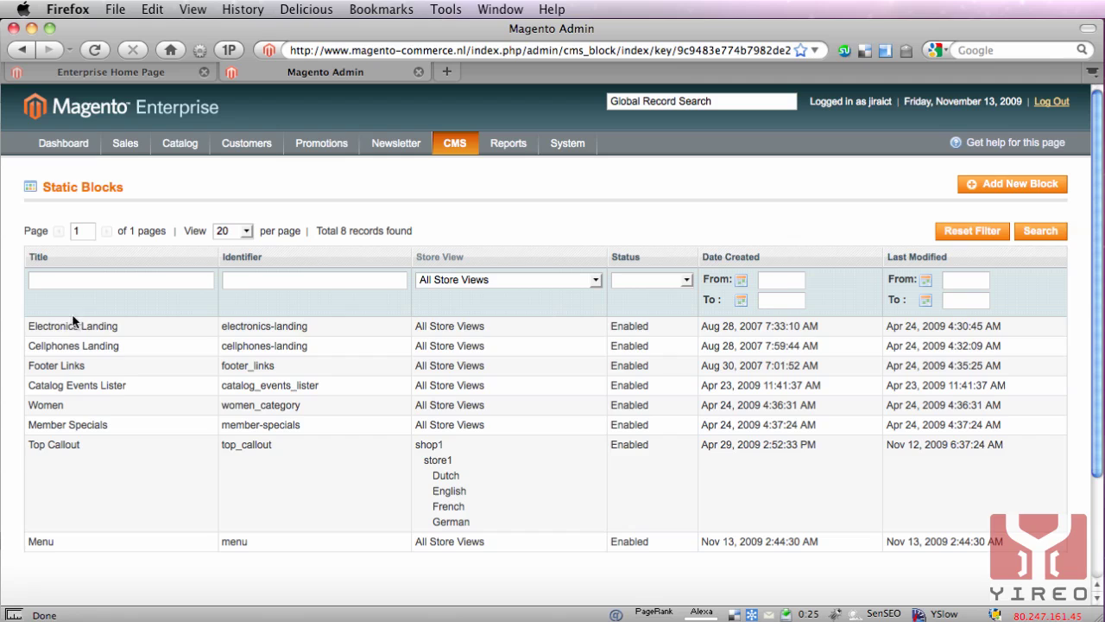
left_click(236, 544)
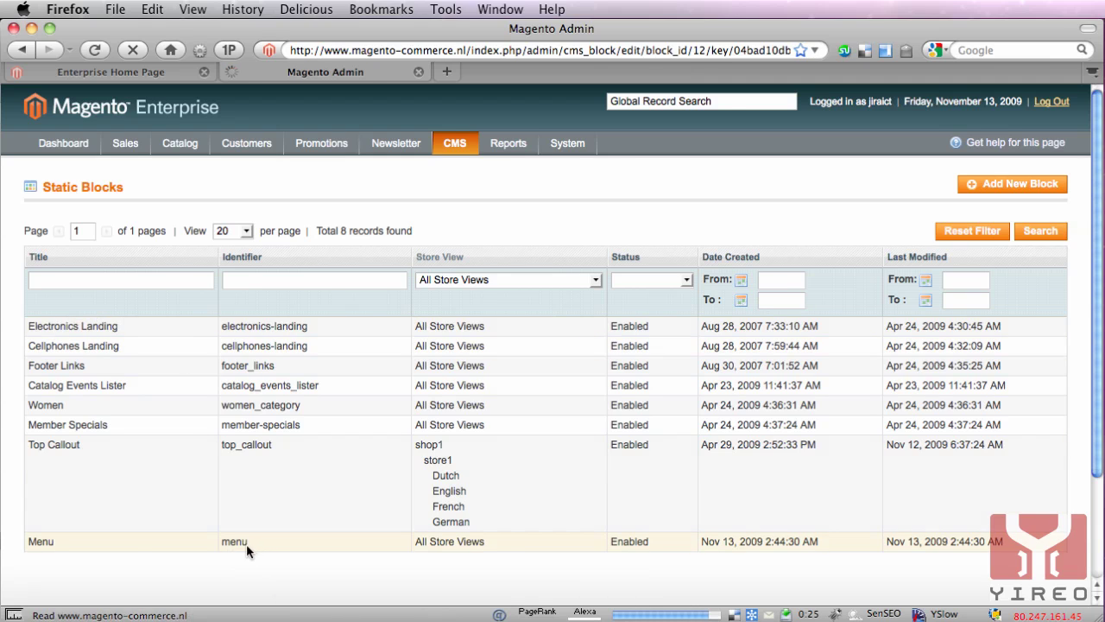
left_click(244, 535)
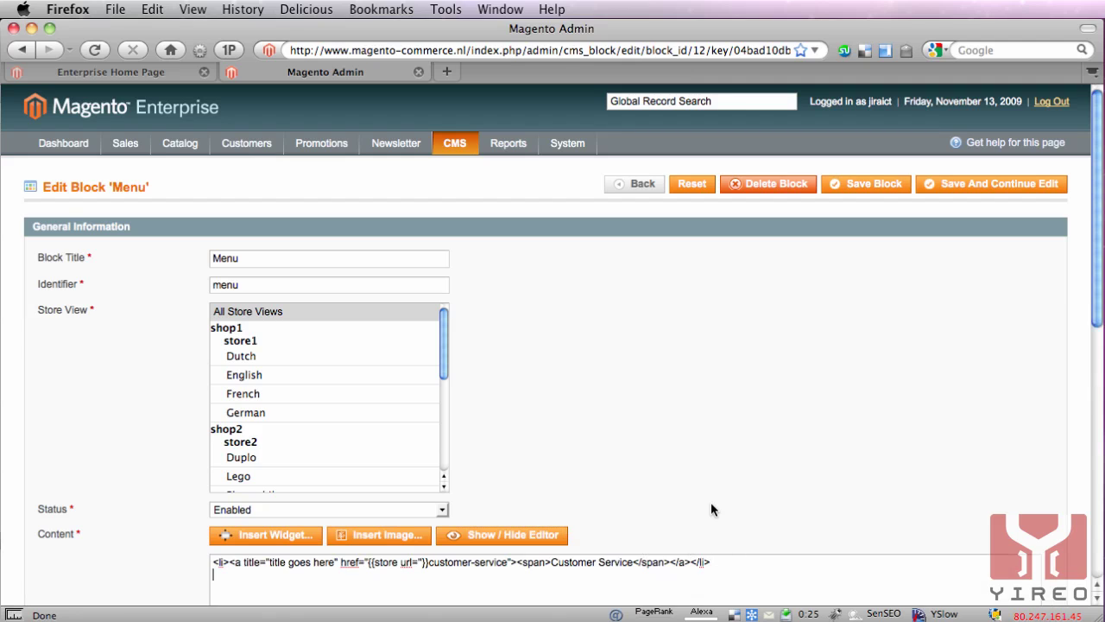
key("Return")
type("<li><a title=\"title goes here\" href=\"{{store url=\"}}customer-service\"><span>Customer Service</span></a></li>")
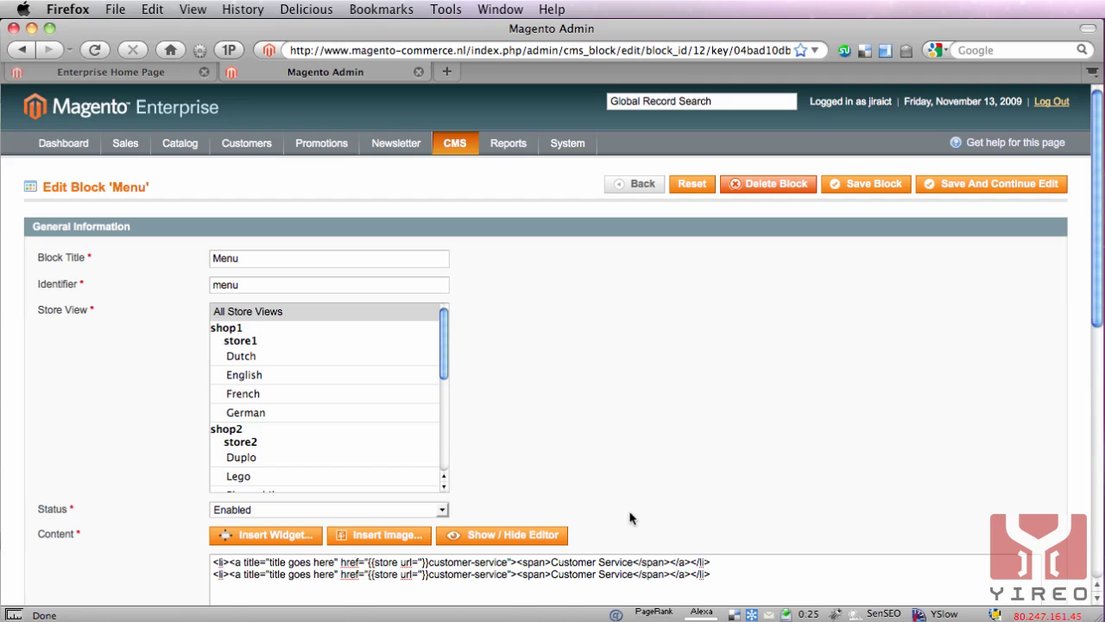
Relabel the second link from Customer Service to Name and save the block.
left_click_drag(711, 562, 198, 561)
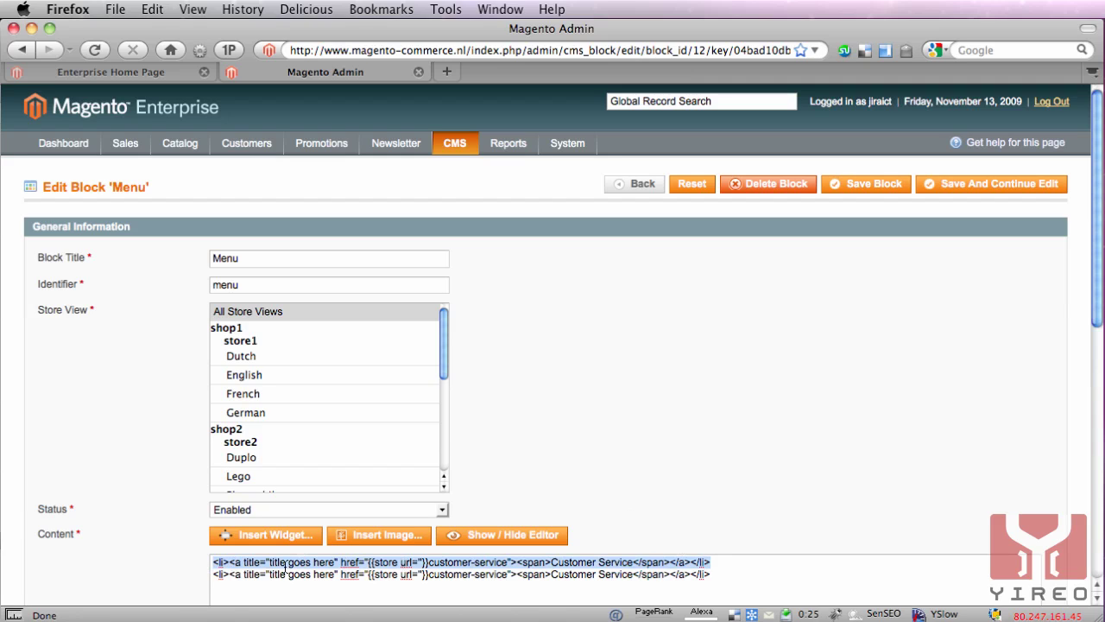
left_click(727, 570)
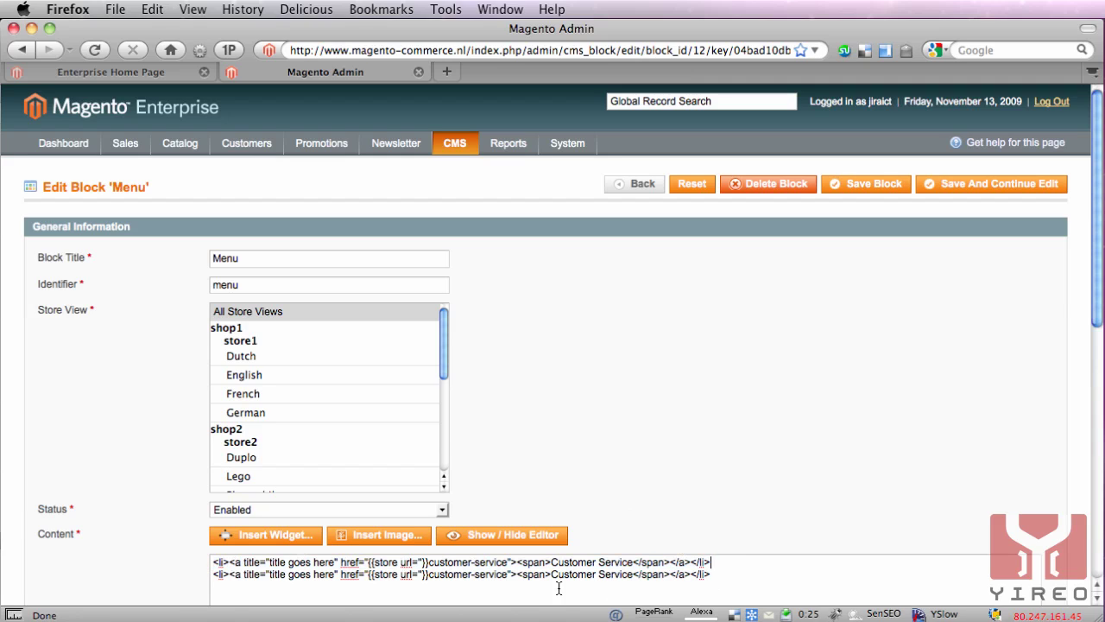
left_click_drag(551, 575, 633, 575)
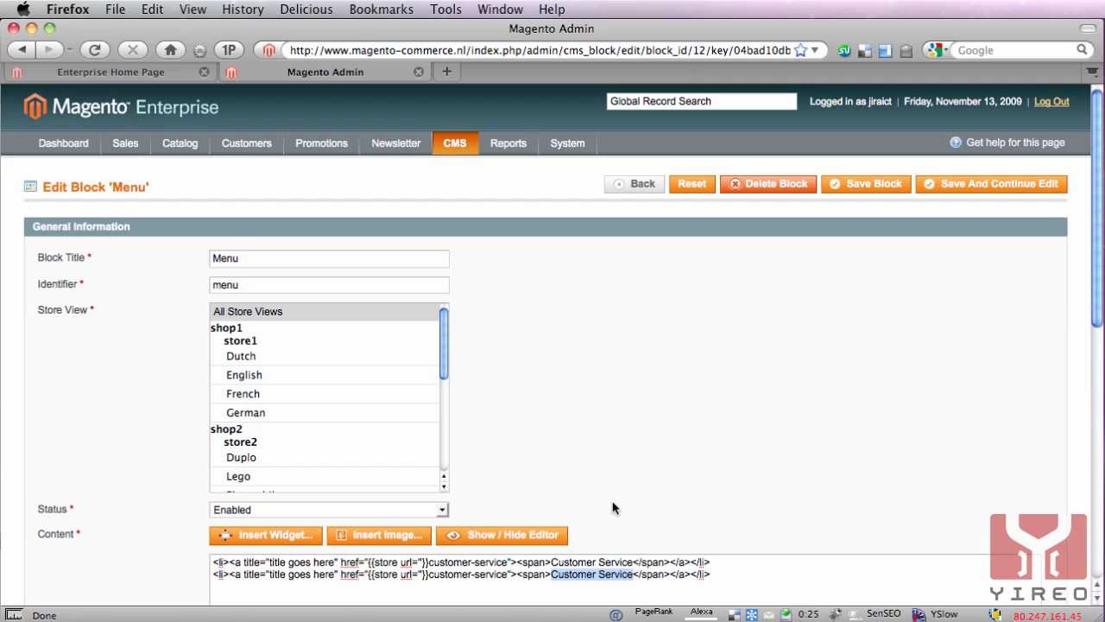
type("Name")
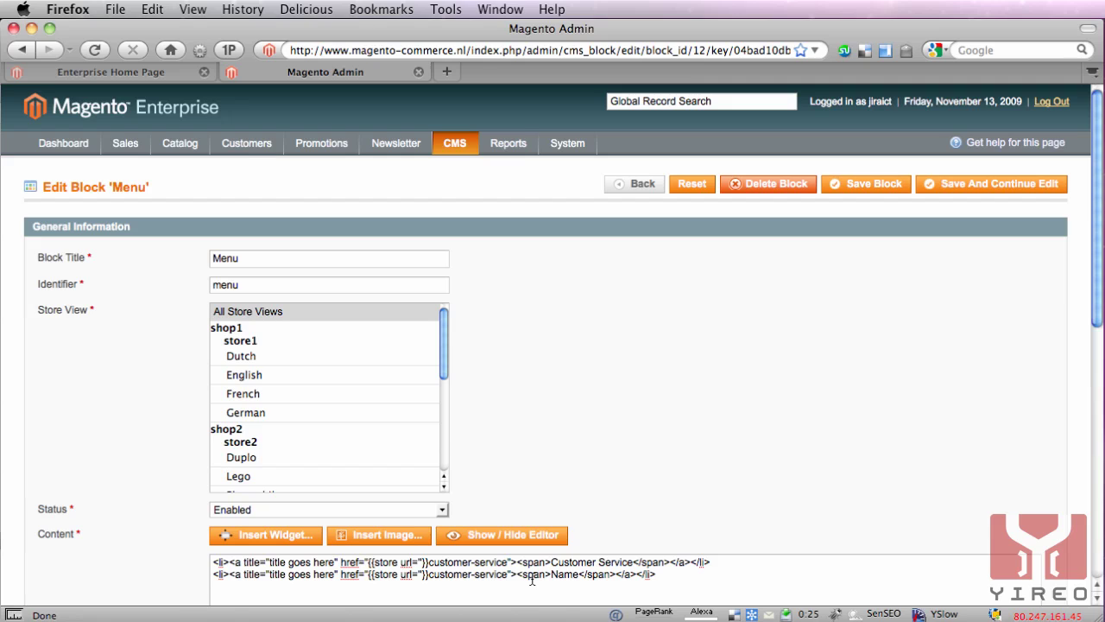
left_click(946, 185)
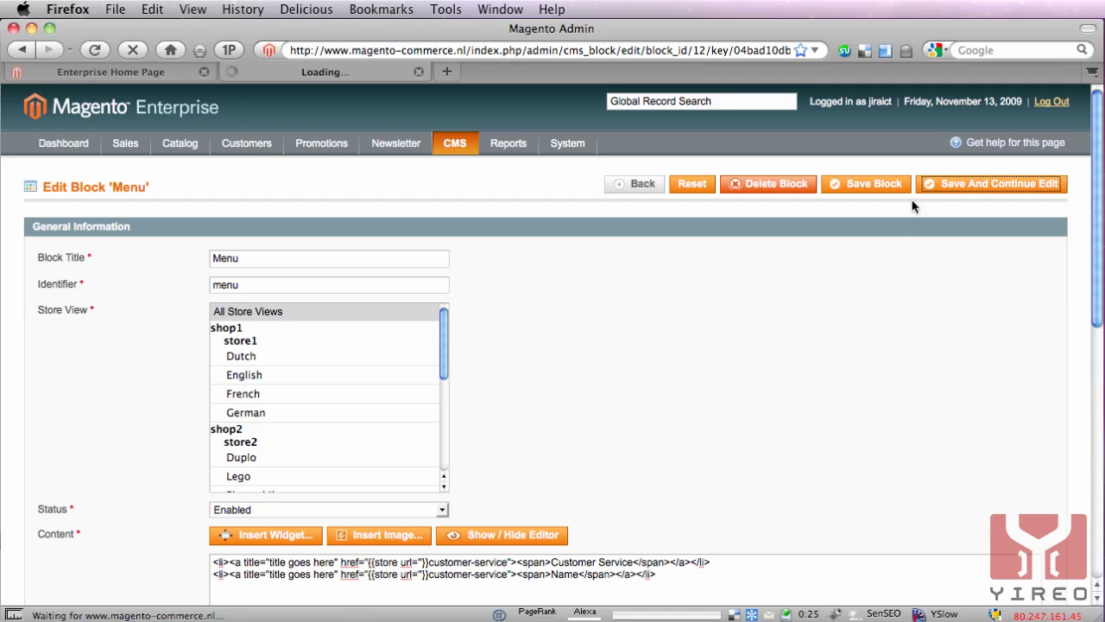
Reload the Enterprise Home Page storefront tab to check for the Name menu item.
left_click(111, 73)
left_click(95, 51)
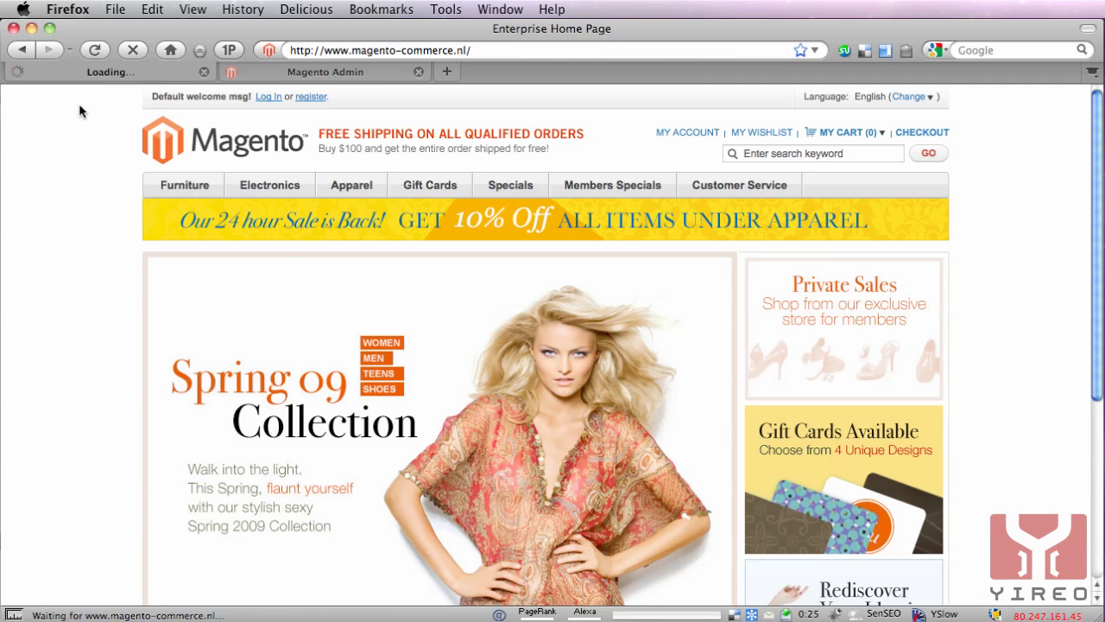